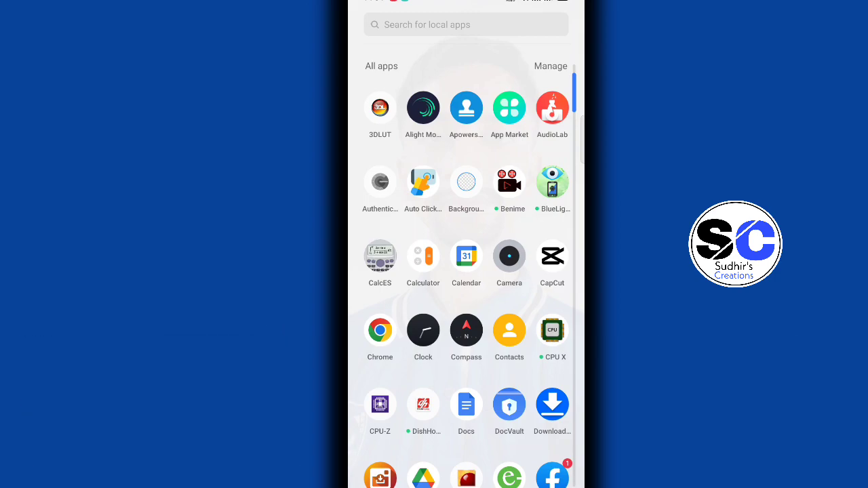
# - Search the launcher's installed apps for 'pl' to find the Play Store
pyautogui.click(466, 24)
pyautogui.write('pl')
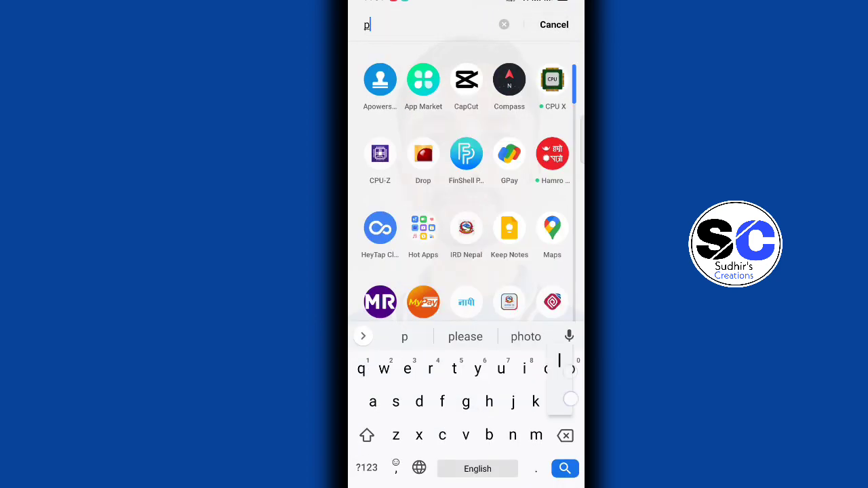
# - Search Play Store for 'auto clicker fast clicker' and launch the installed Auto Clicker - Automatic tap
pyautogui.click(379, 81)
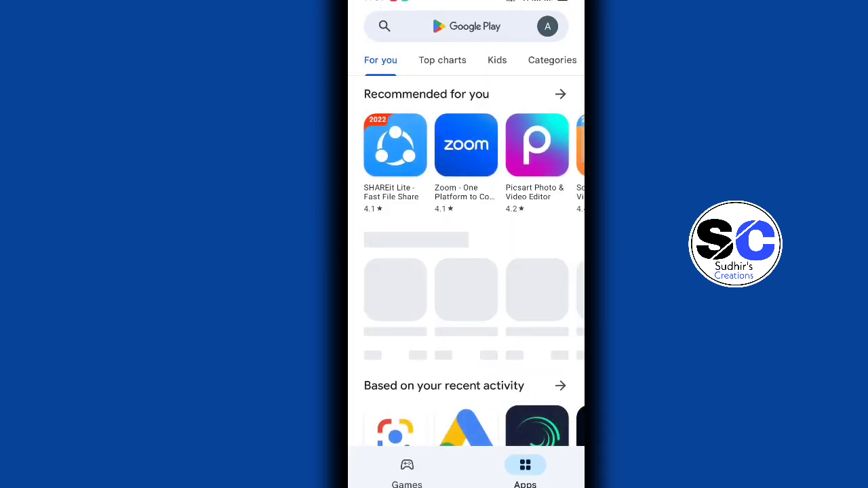
pyautogui.click(466, 26)
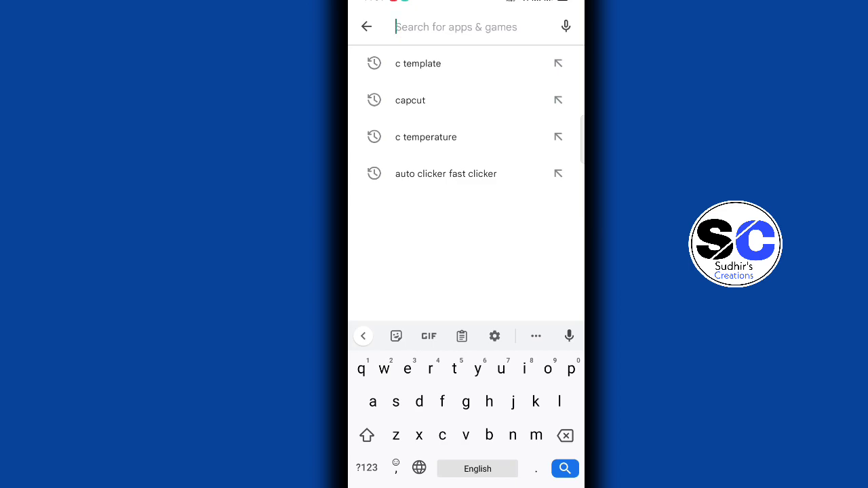
pyautogui.write('auto')
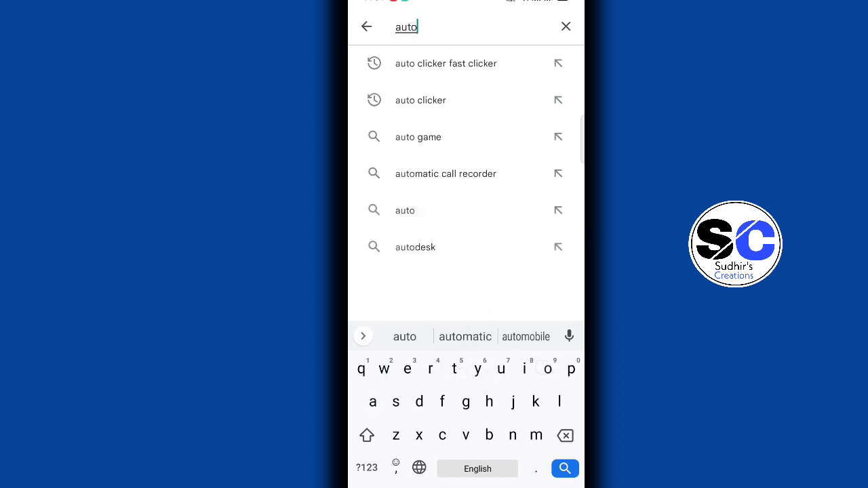
pyautogui.click(446, 63)
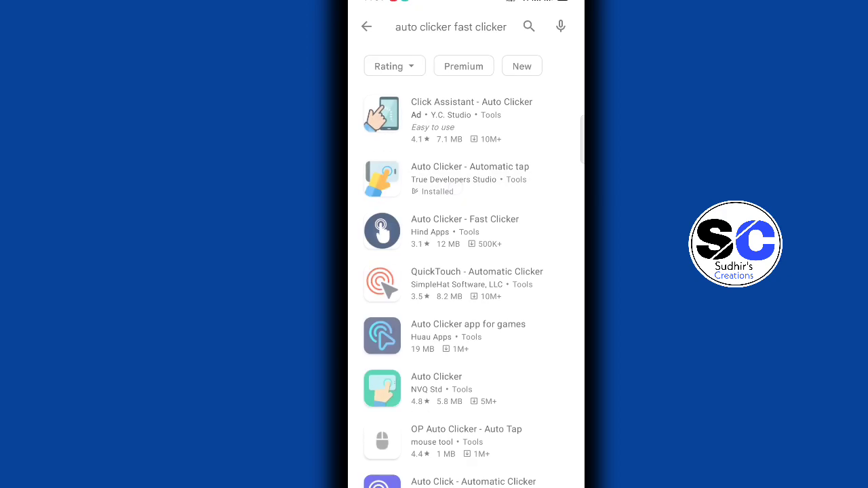
pyautogui.click(470, 179)
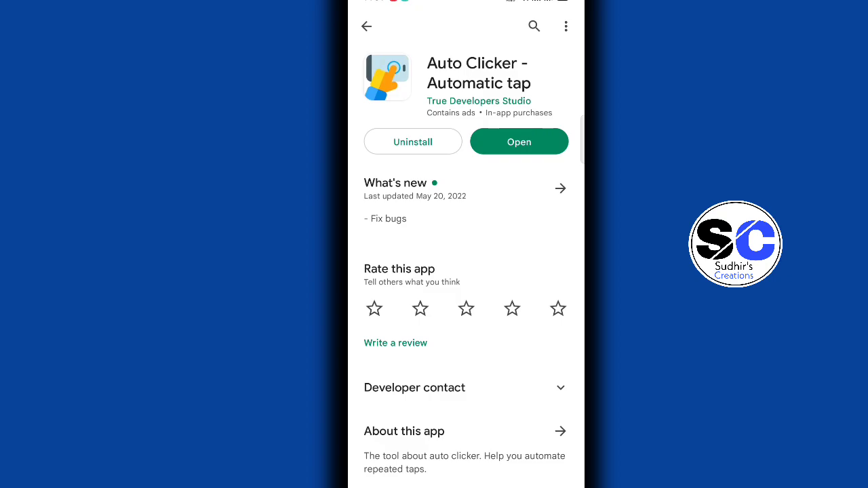
pyautogui.click(520, 142)
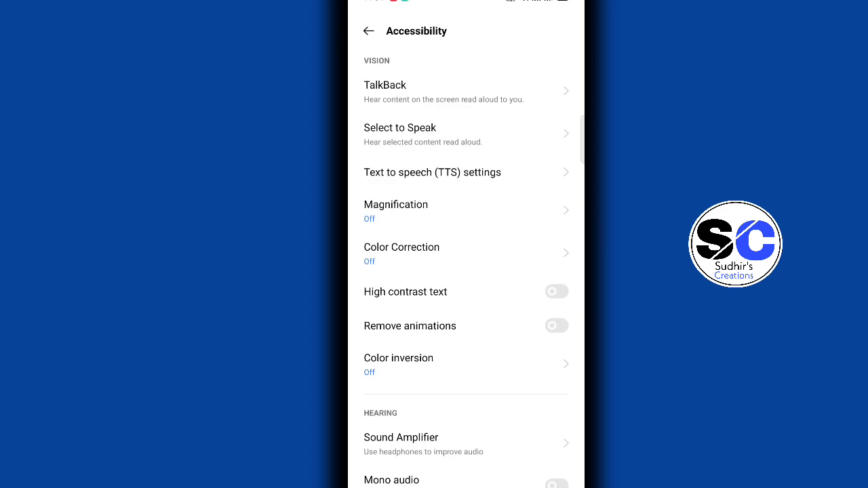
pyautogui.scroll(-10, 466, 271)
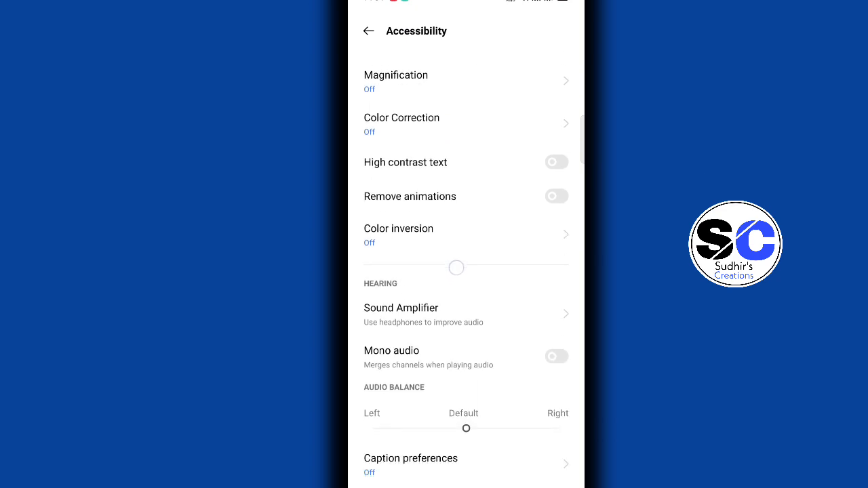
pyautogui.scroll(-8, 467, 272)
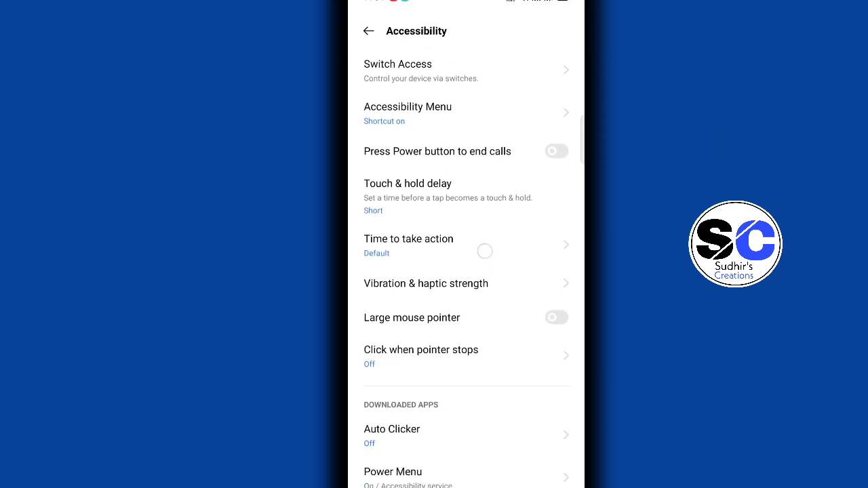
# - Switch on the Auto Clicker accessibility service with full device control, then swipe back to the app
pyautogui.click(430, 325)
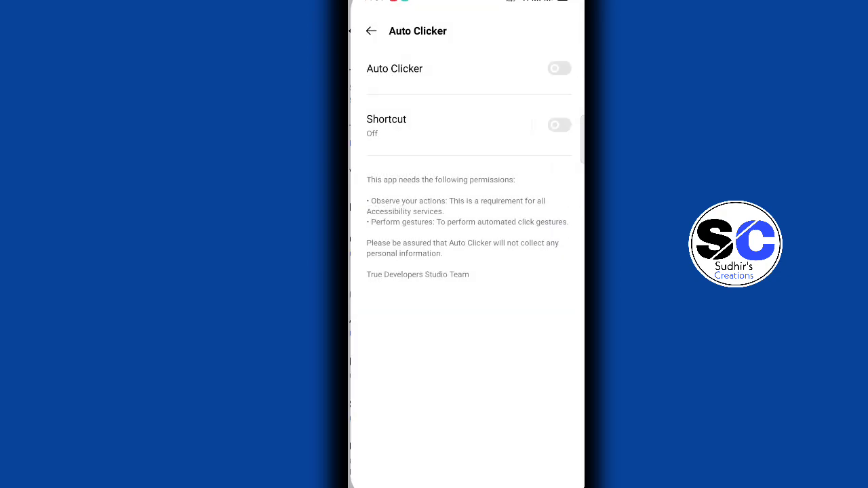
pyautogui.click(556, 68)
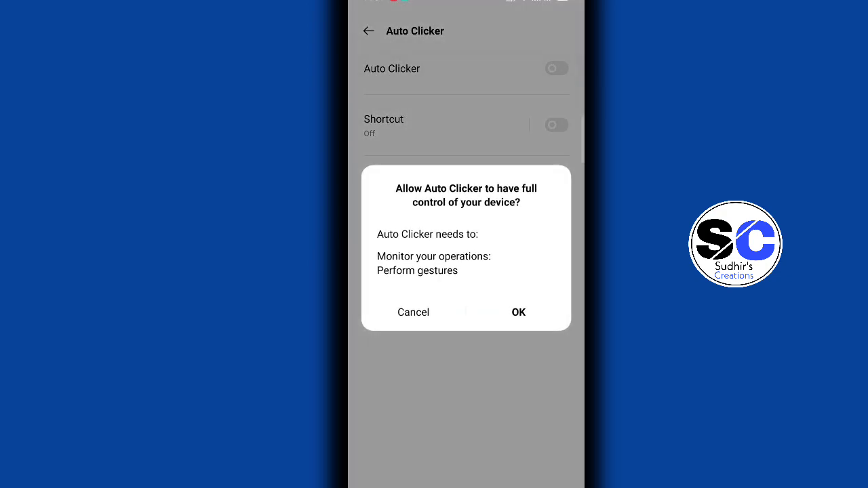
pyautogui.click(519, 311)
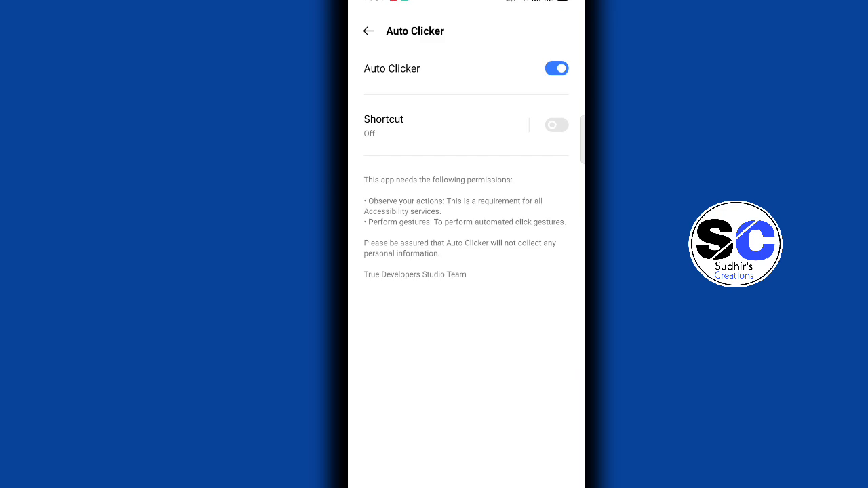
pyautogui.moveTo(581, 372); pyautogui.dragTo(483, 372)
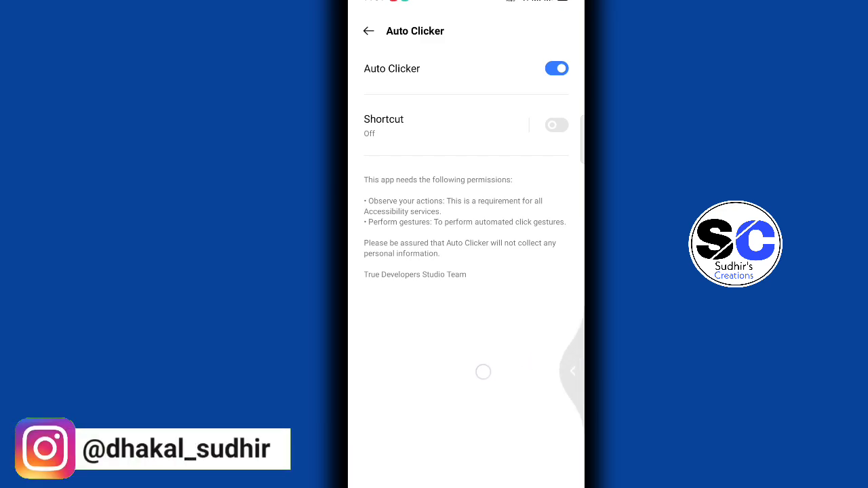
pyautogui.moveTo(582, 339); pyautogui.dragTo(528, 340)
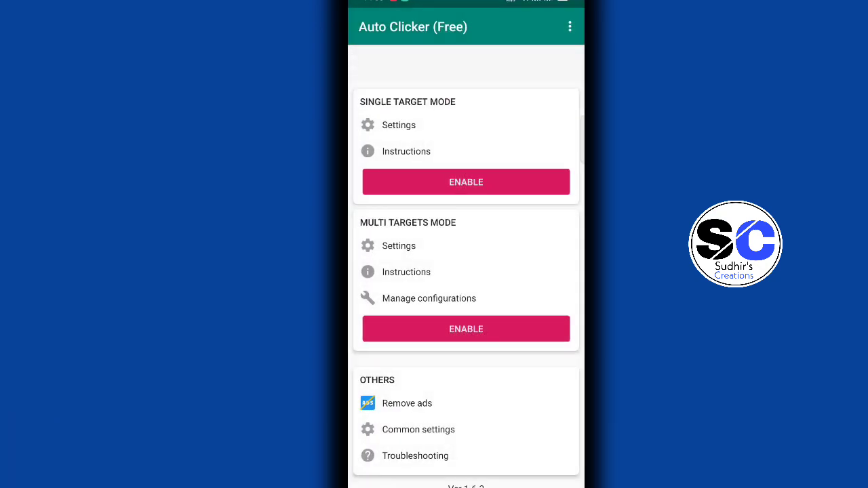
# - Try single target tapping mode and choose to reactivate the malfunctioning accessibility service
pyautogui.click(471, 163)
pyautogui.click(478, 181)
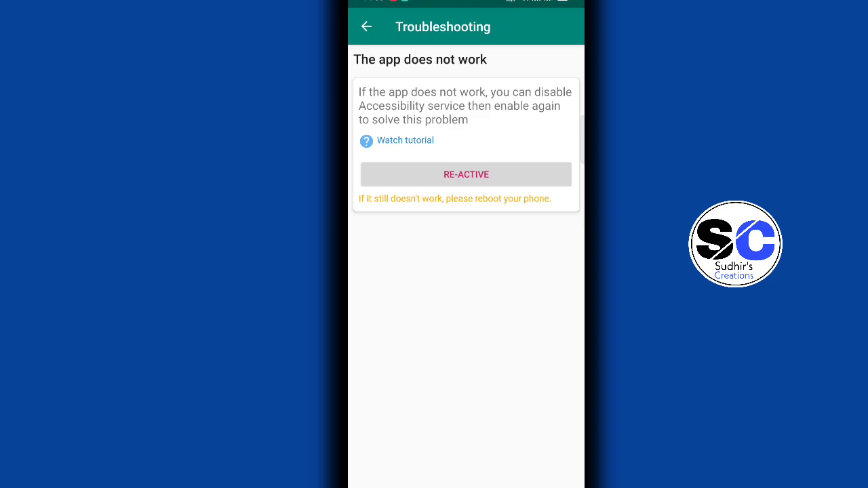
pyautogui.click(482, 173)
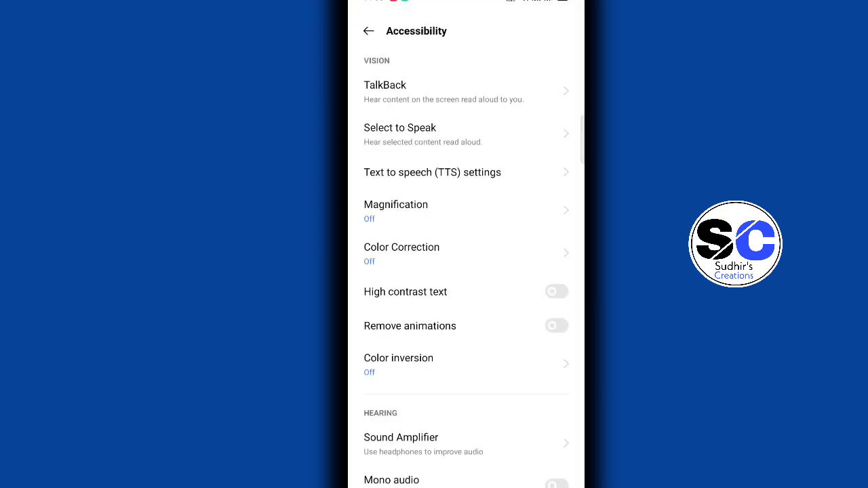
pyautogui.scroll(-5, 467, 271)
pyautogui.scroll(-5, 466, 272)
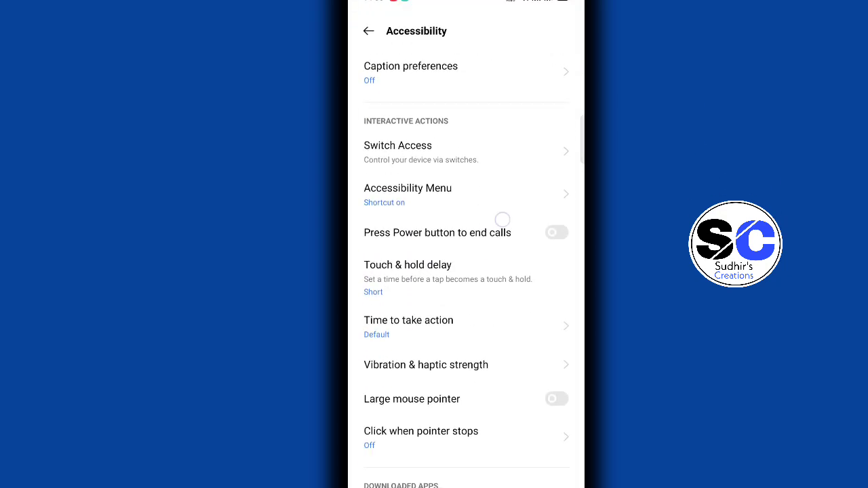
pyautogui.scroll(-1, 467, 272)
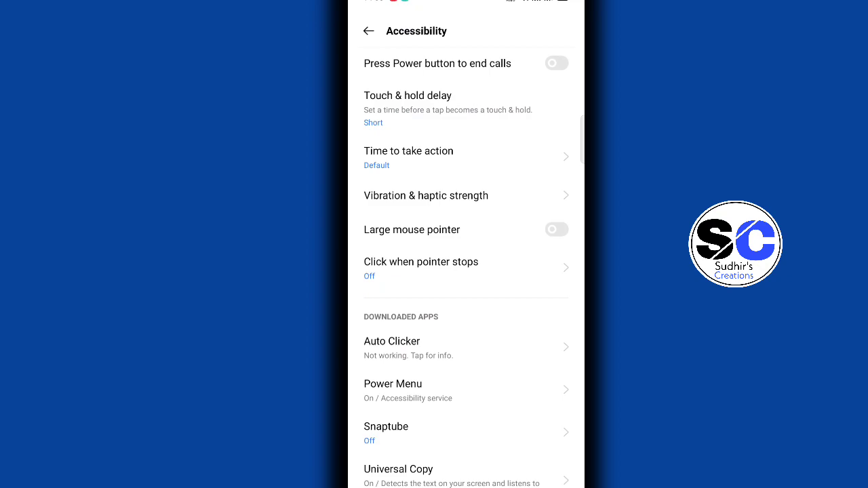
# - Toggle the Auto Clicker service off and back on, granting full device control
pyautogui.click(491, 340)
pyautogui.click(557, 67)
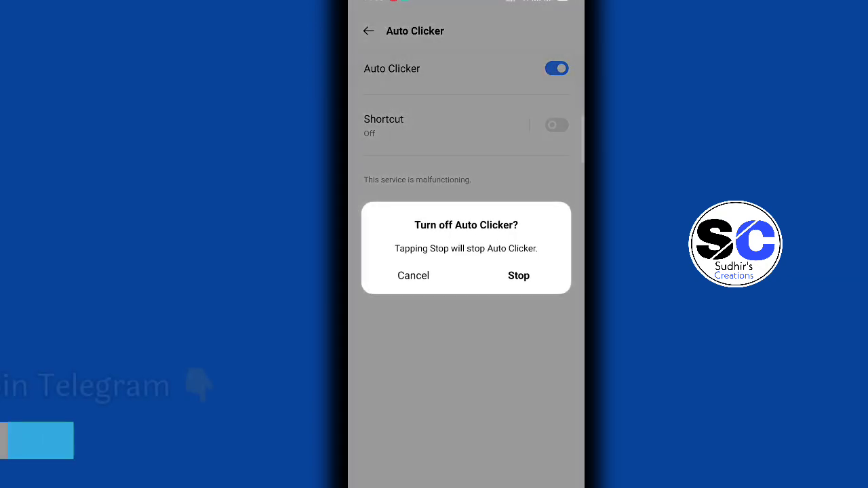
pyautogui.click(519, 276)
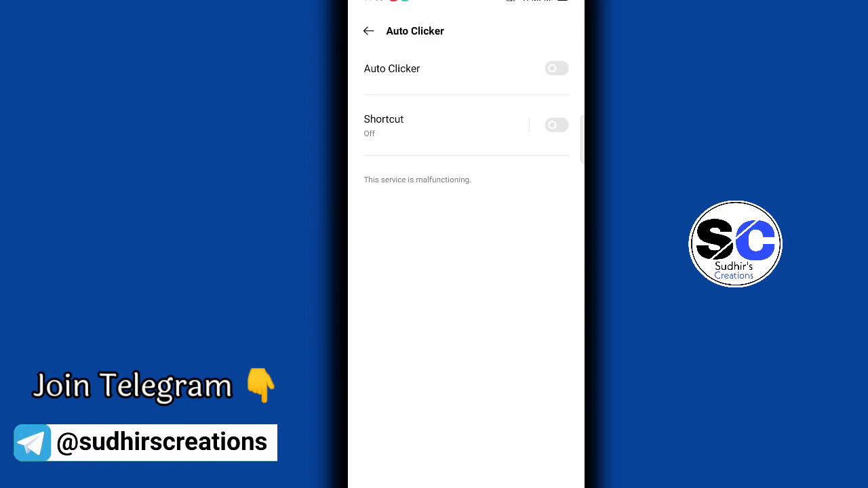
pyautogui.click(557, 68)
pyautogui.click(518, 312)
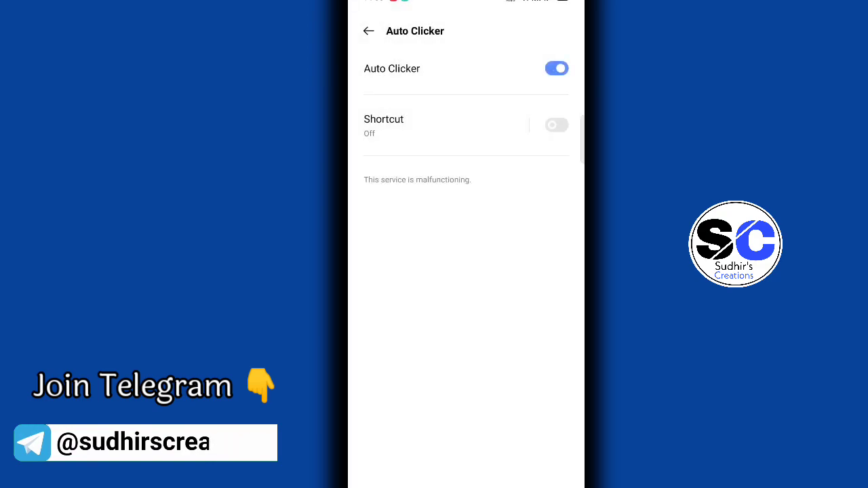
pyautogui.click(368, 30)
# - Enable Single Target Mode, then launch TikTok and open the Nuru_Show LIVE from Inbox
pyautogui.press('Escape')
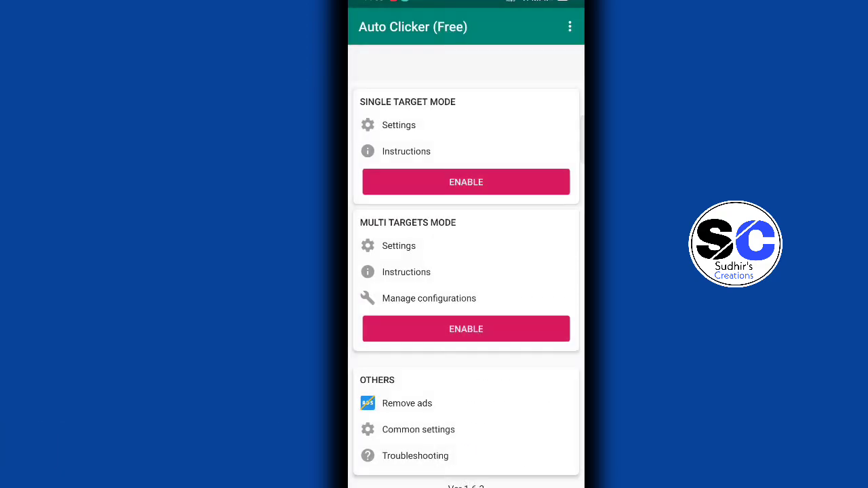
pyautogui.click(466, 182)
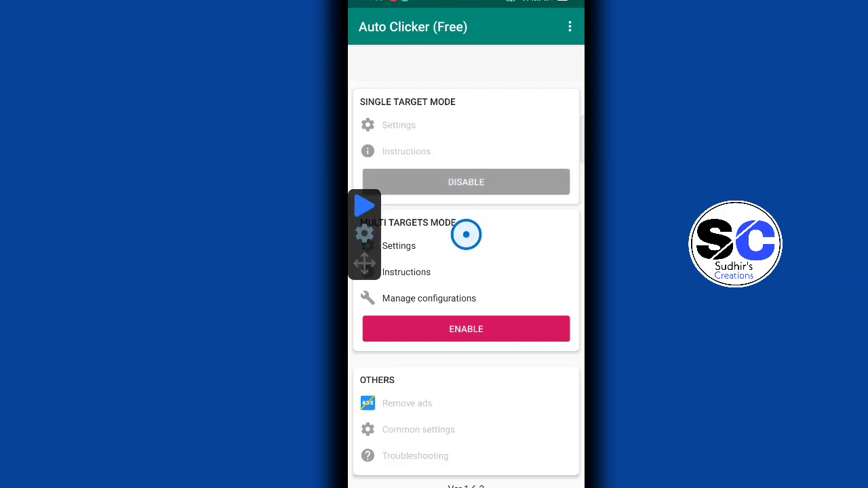
pyautogui.press('Home')
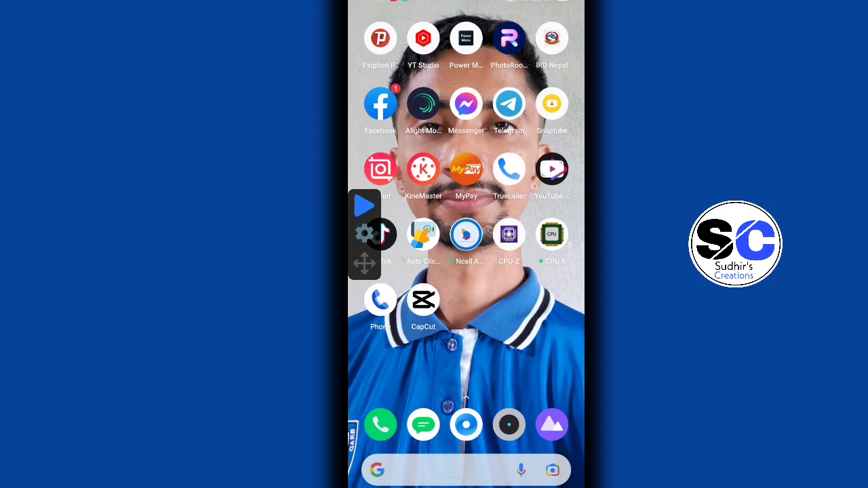
pyautogui.moveTo(465, 407); pyautogui.dragTo(466, 136)
pyautogui.click(427, 24)
pyautogui.write('ti')
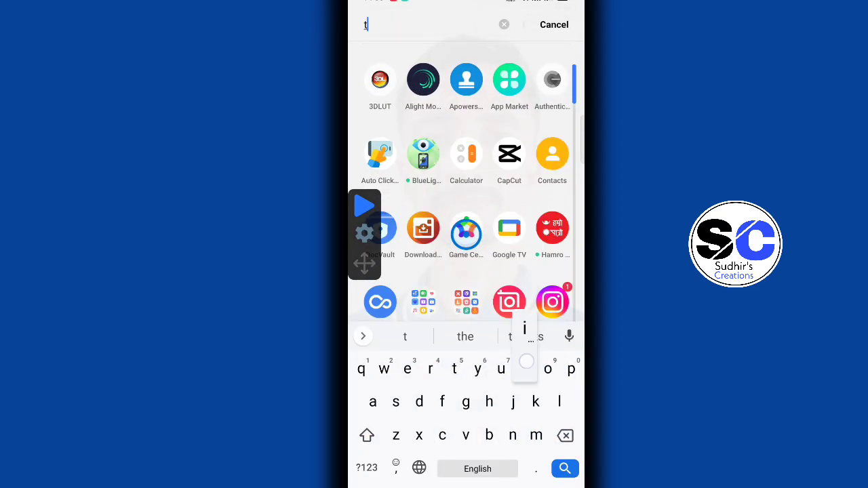
pyautogui.click(380, 146)
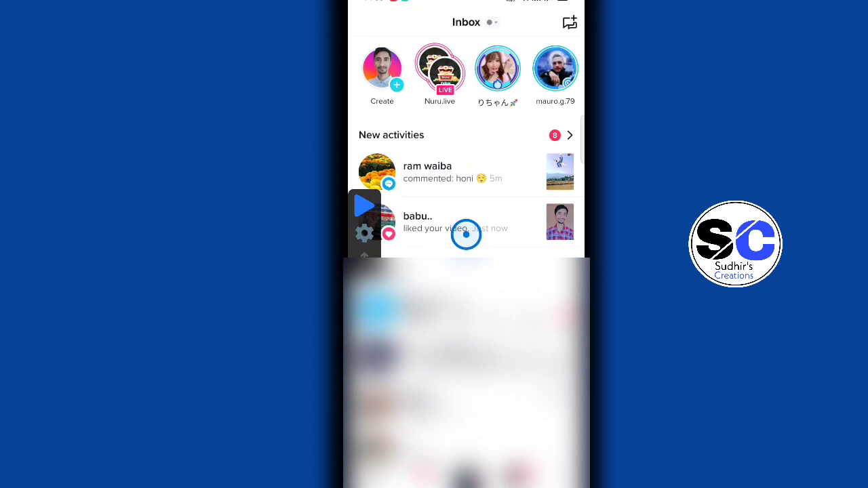
pyautogui.click(466, 234)
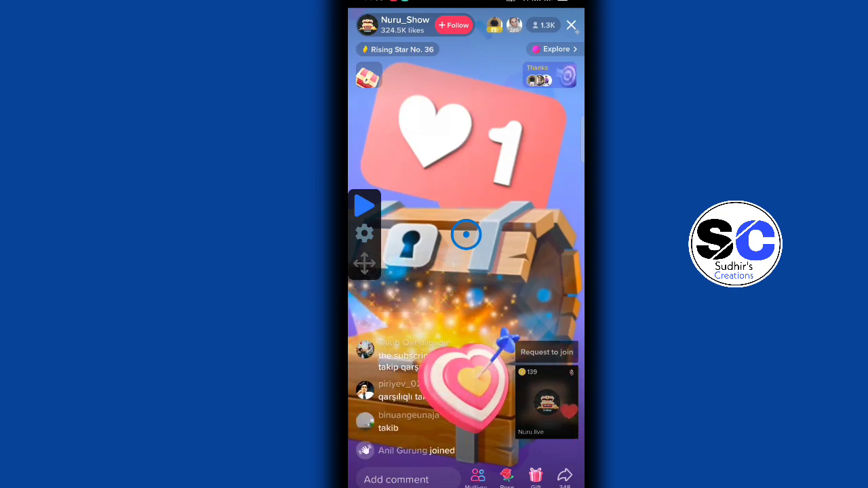
# - Change the floating tapper's click interval from 100 to 40 ms and save it
pyautogui.click(364, 234)
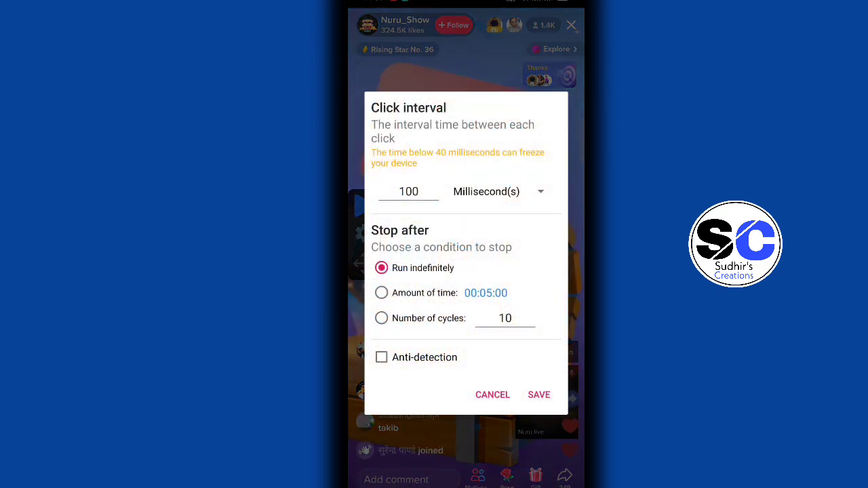
pyautogui.click(421, 192)
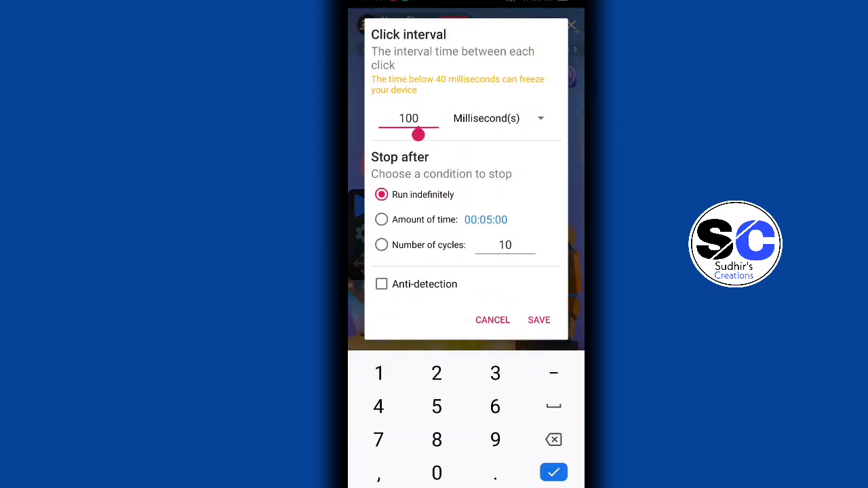
pyautogui.press('BackSpace')
pyautogui.press('BackSpace')
pyautogui.press('BackSpace')
pyautogui.write('40')
pyautogui.click(539, 320)
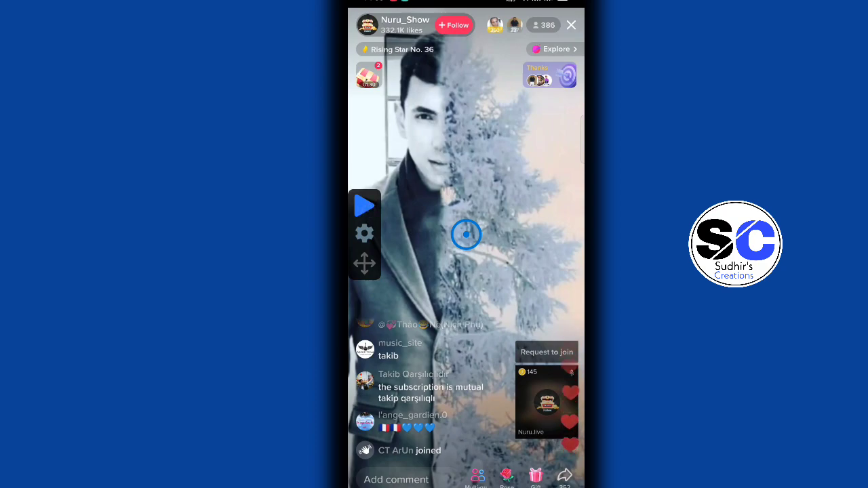
# - Run the floating tapper briefly to auto-tap hearts on the Nuru_Show LIVE, then pause it
pyautogui.click(364, 205)
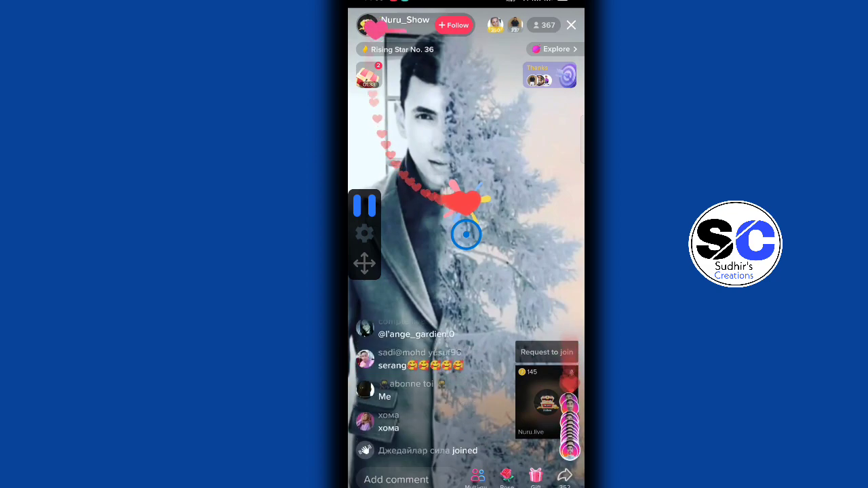
pyautogui.click(364, 206)
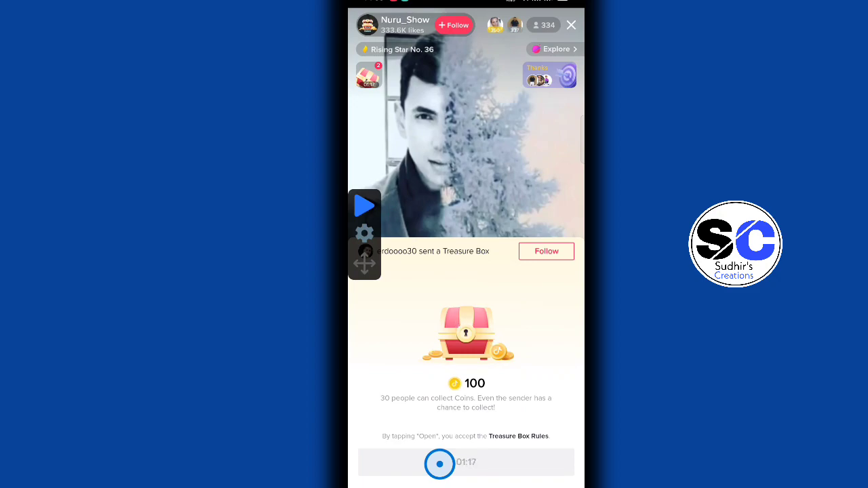
# - Close the treasure box offer, then auto-tap another live's treasure box and open it at 00:00
pyautogui.click(440, 464)
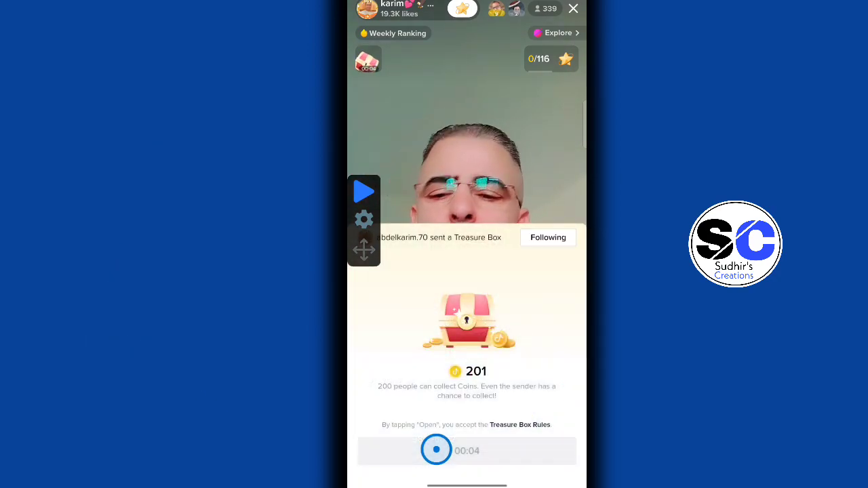
pyautogui.click(363, 192)
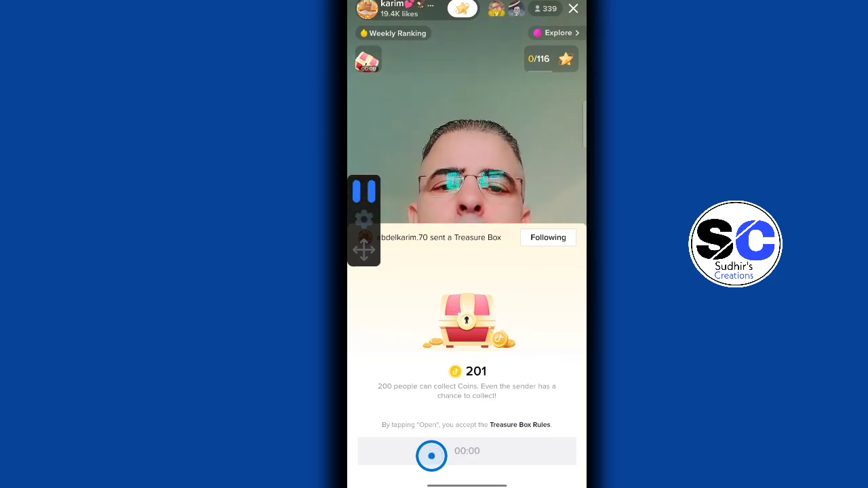
pyautogui.click(431, 456)
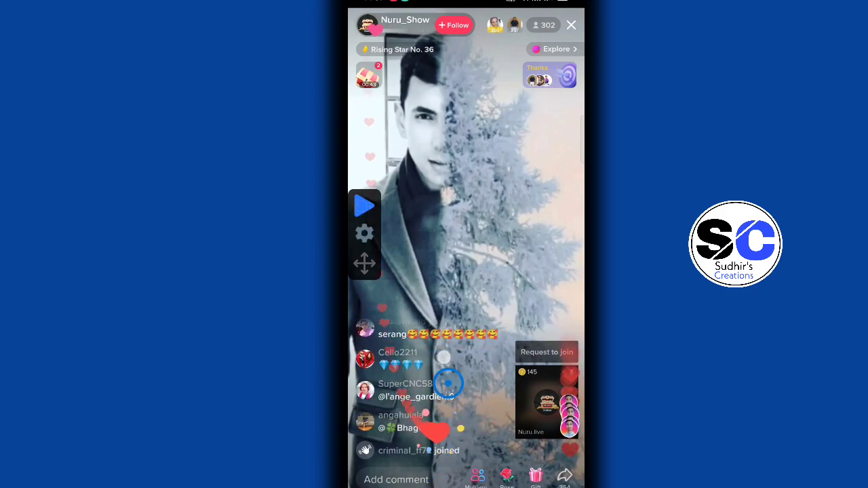
# - Like the Nuru_Show video and run the tapper for another burst of hearts, then pause
pyautogui.click(472, 232)
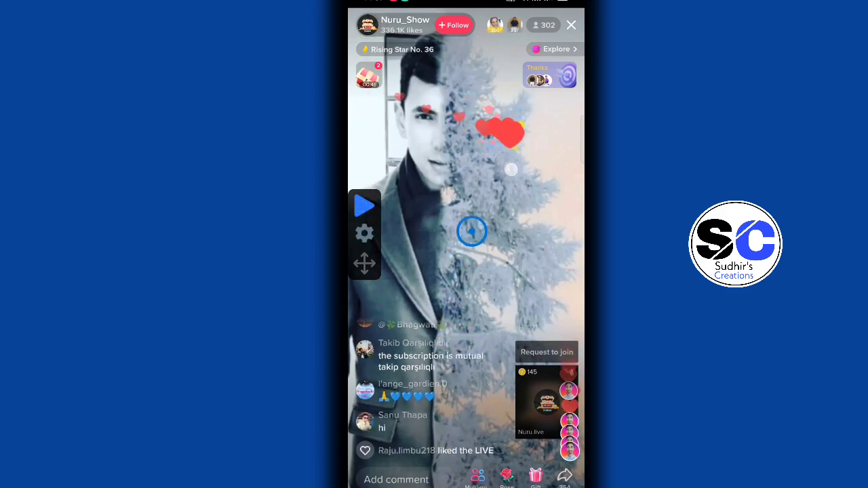
pyautogui.click(364, 205)
pyautogui.click(472, 232)
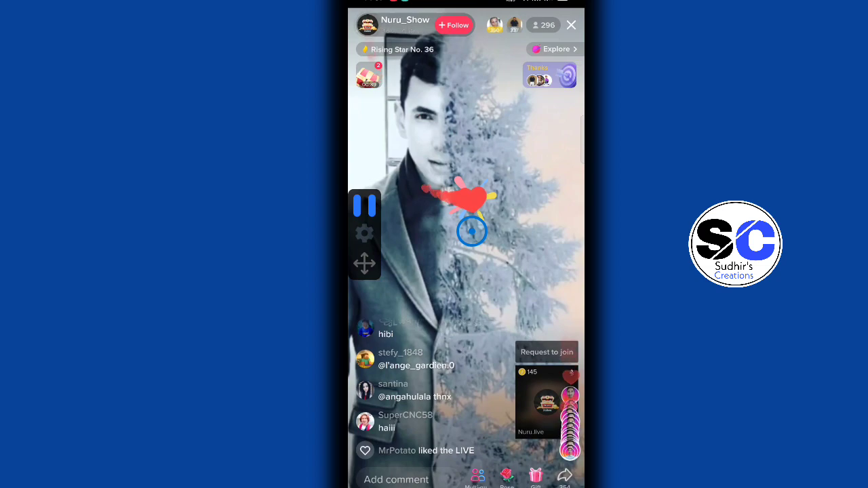
pyautogui.click(365, 205)
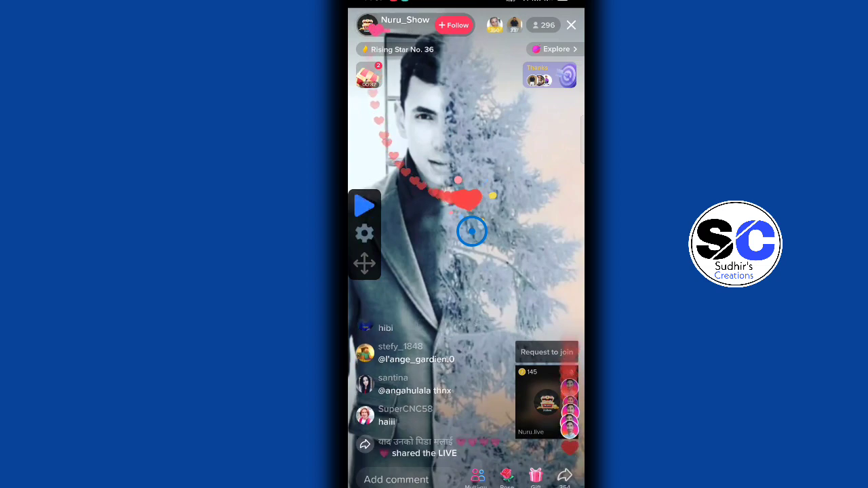